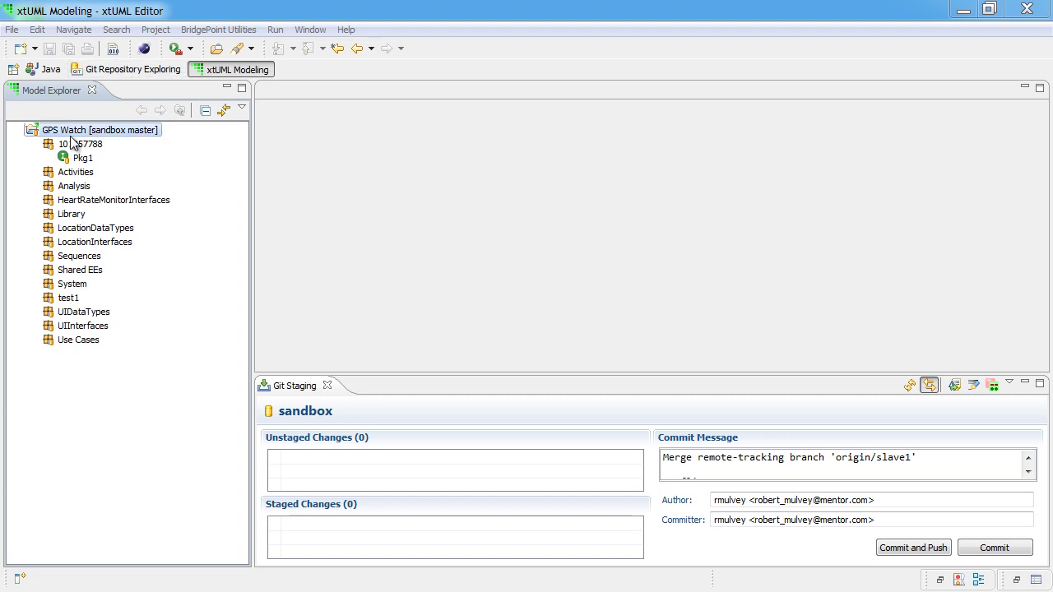
Step: Examine the local master branch and the origin/slave1 remote branch in the sandbox Git repository, and return to the modeling perspective
left_click(132, 72)
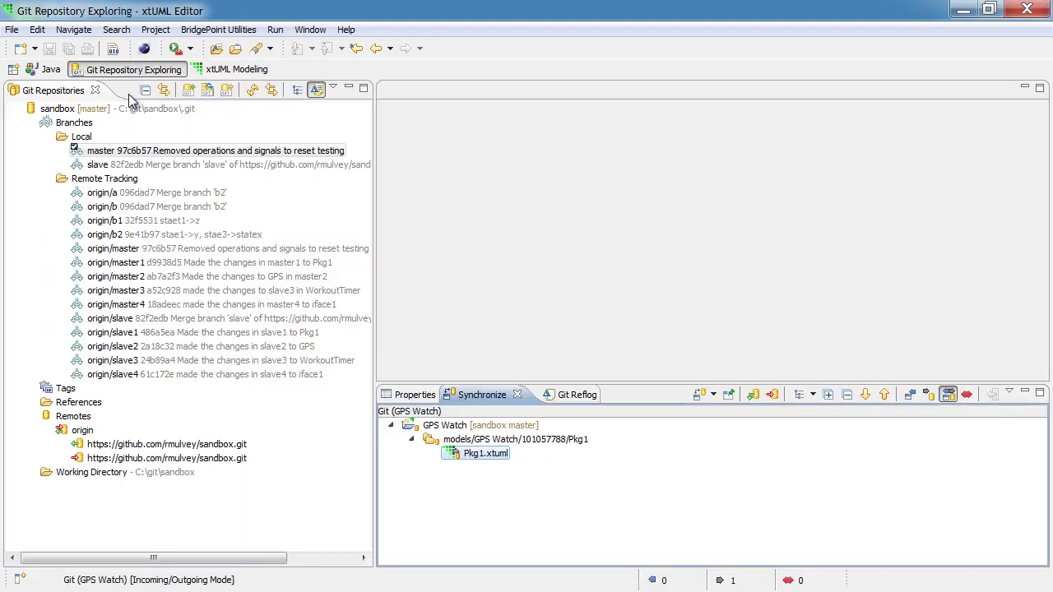
left_click(105, 156)
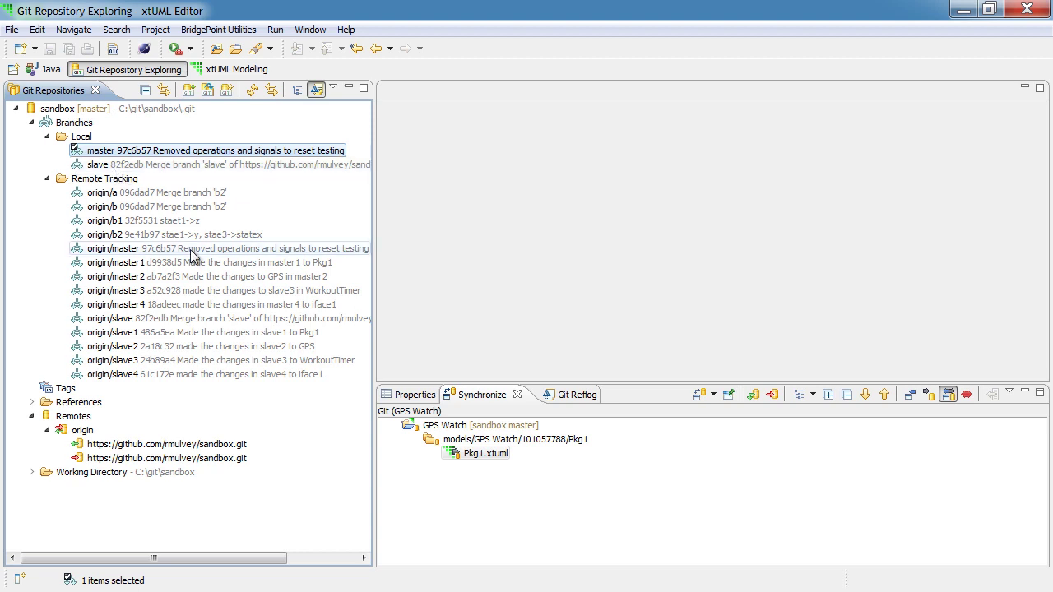
left_click(136, 337)
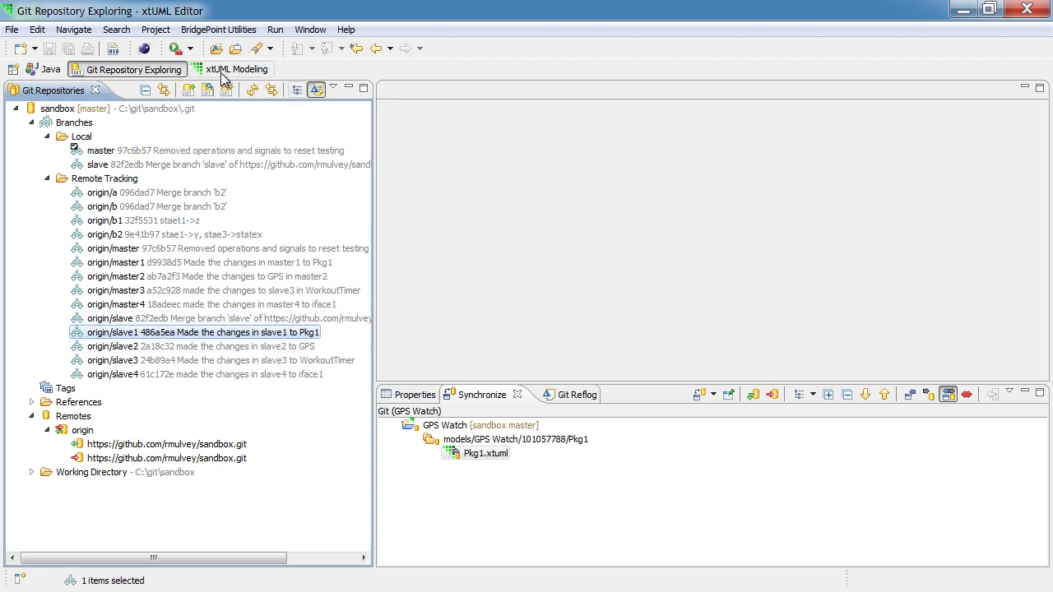
left_click(96, 110)
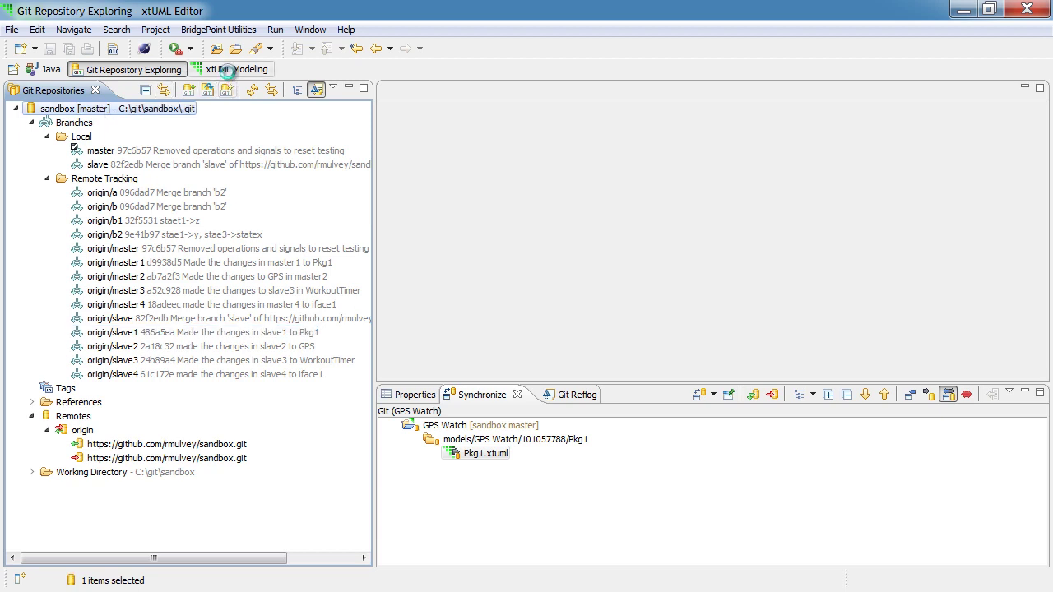
left_click(233, 70)
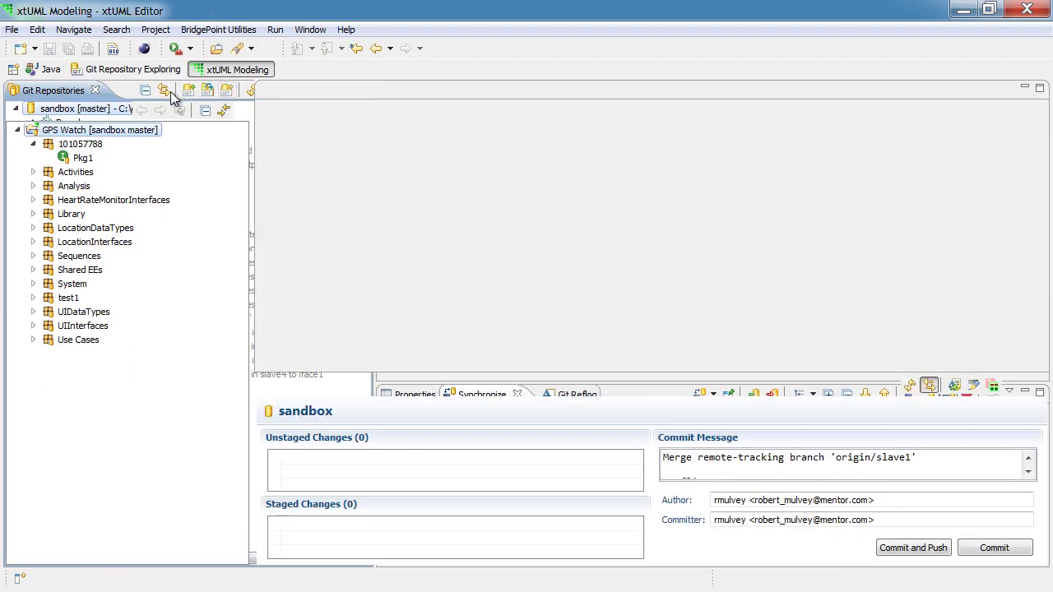
Step: Merge the remote tracking branch origin/slave1 into master for the GPS Watch project, committing the result, and dismiss the merge report
right_click(78, 133)
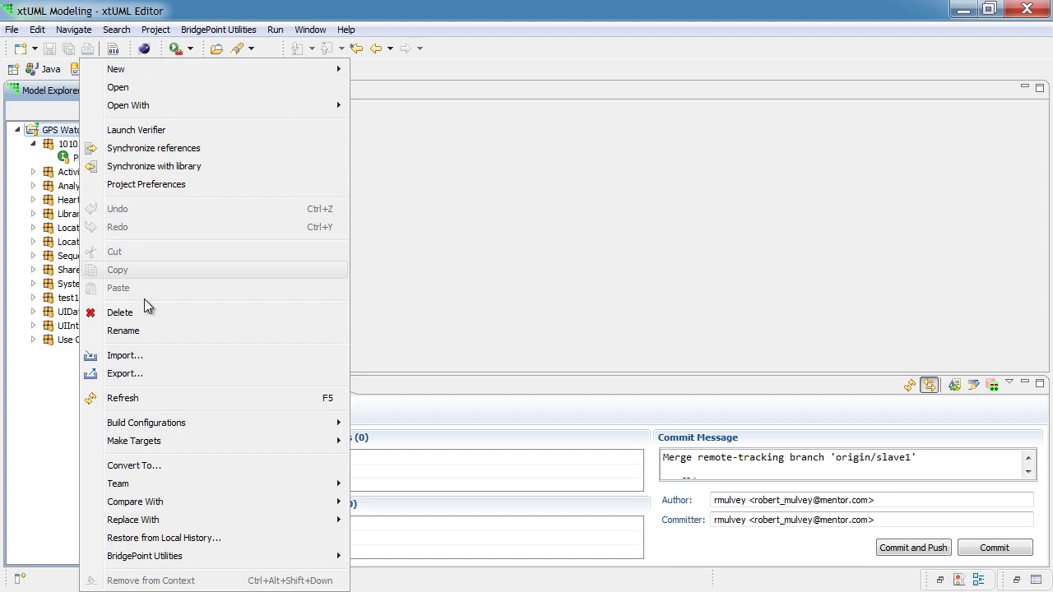
mouse_move(190, 488)
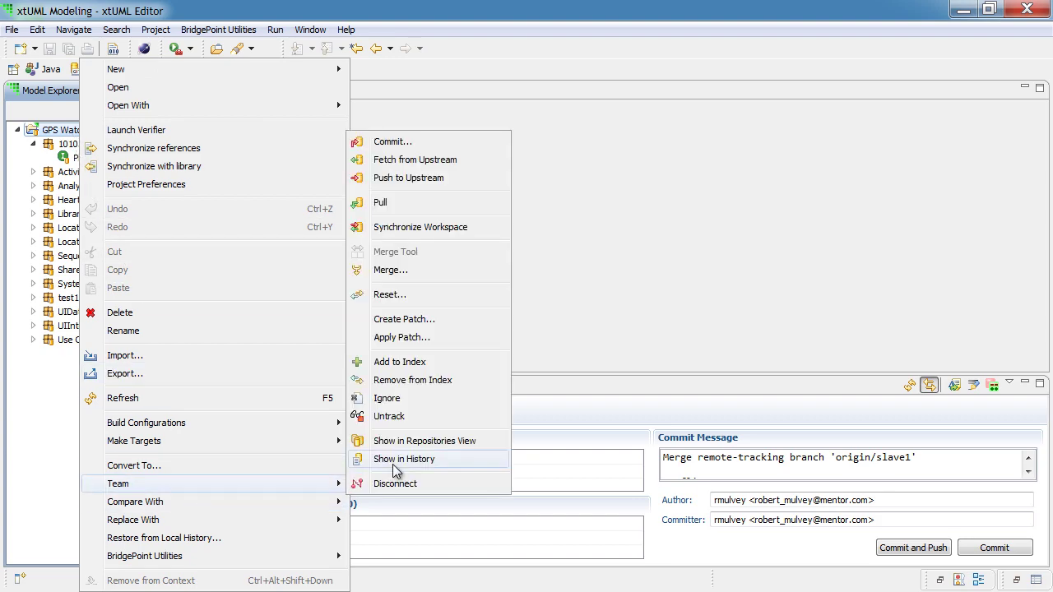
left_click(386, 271)
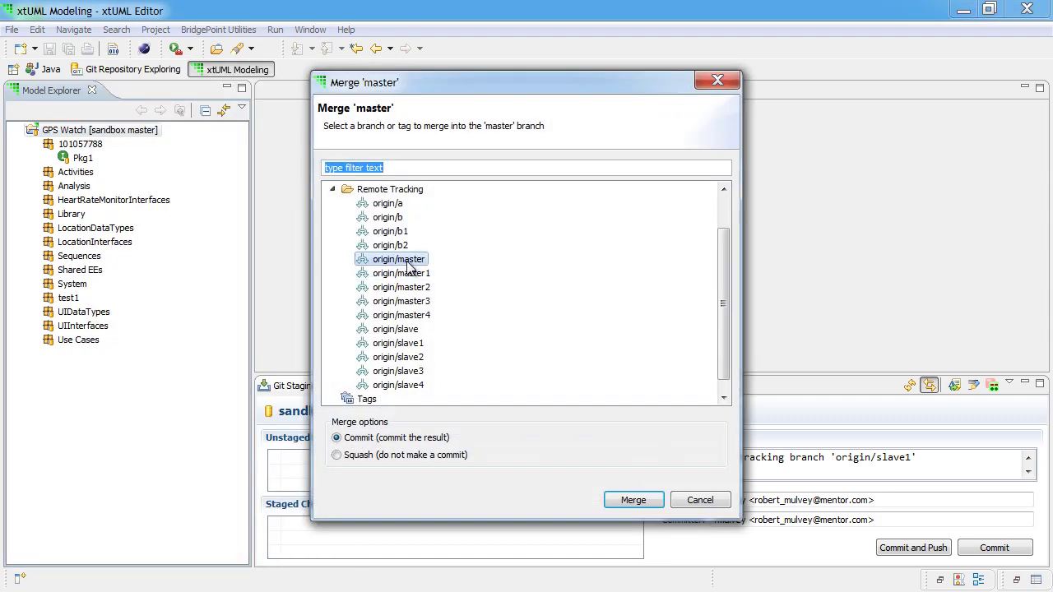
left_click(412, 344)
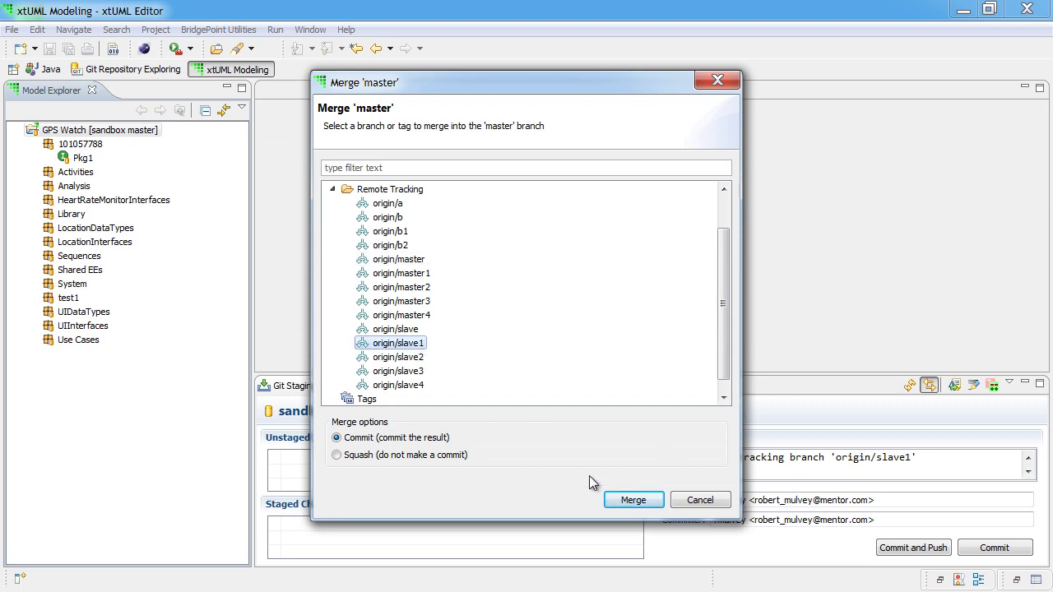
left_click(635, 501)
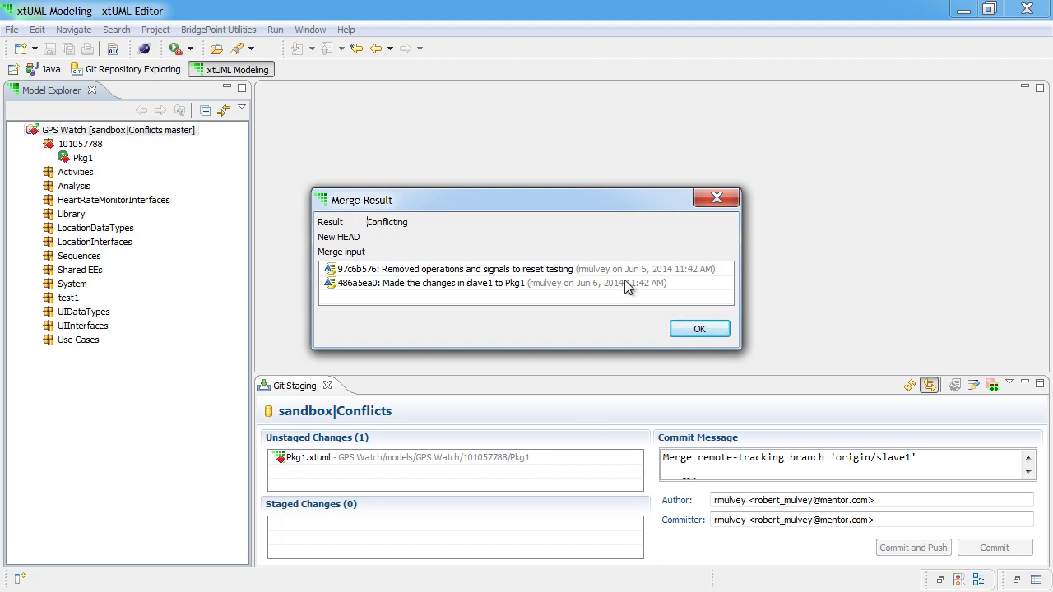
left_click(706, 329)
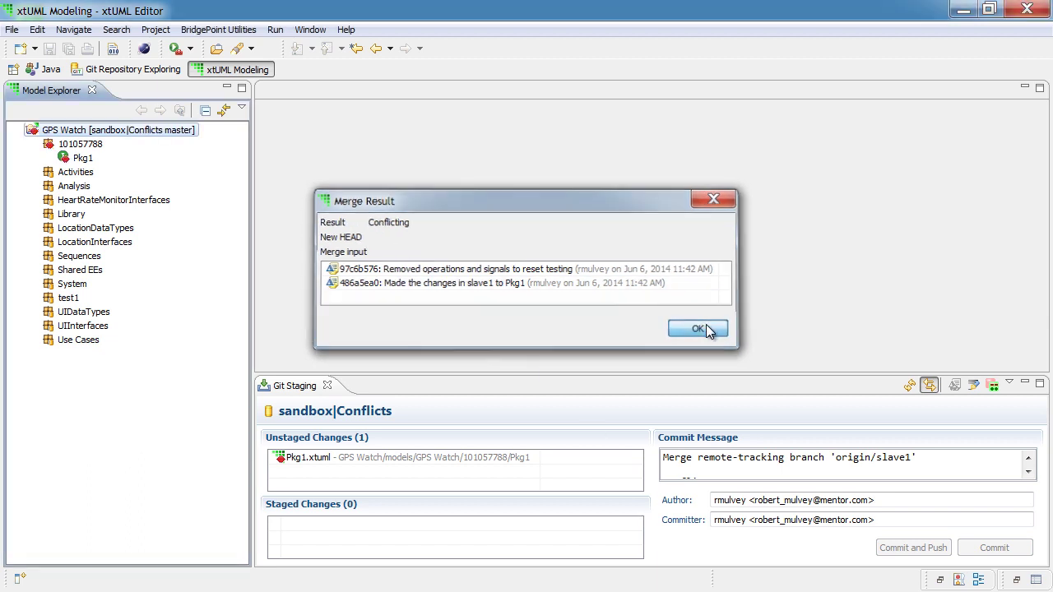
Step: Launch the Merge Tool on the GPS Watch project using HEAD for conflicting files, and minimize the views below the comparison
right_click(72, 136)
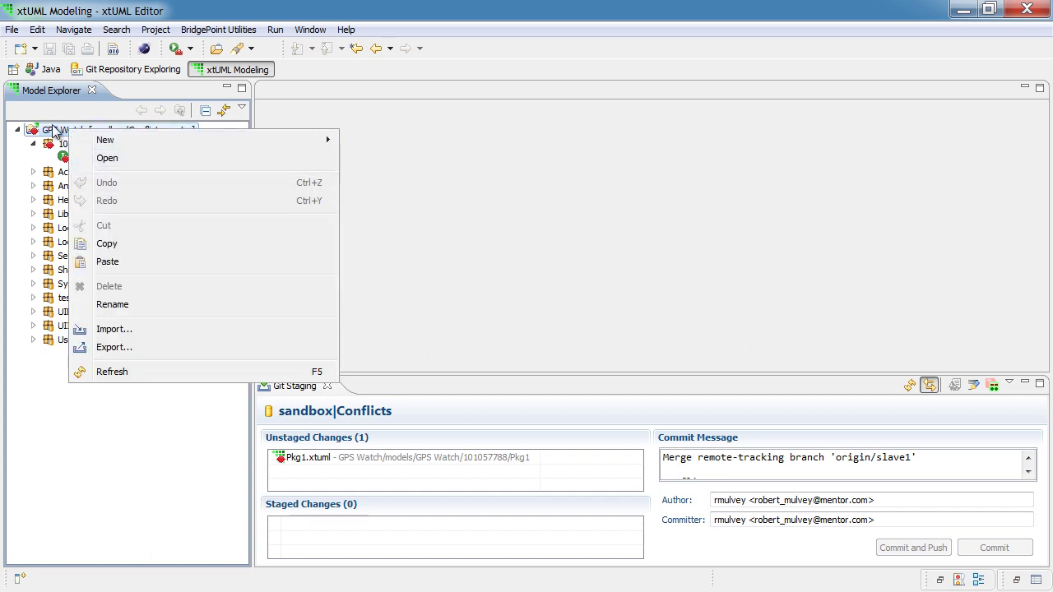
left_click(51, 135)
right_click(51, 136)
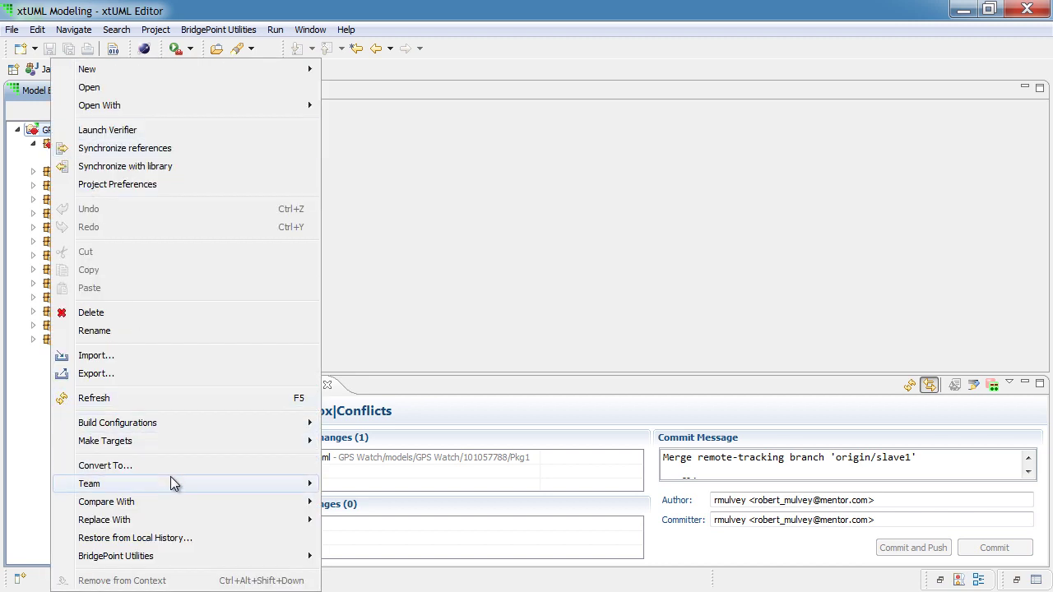
mouse_move(163, 488)
left_click(370, 252)
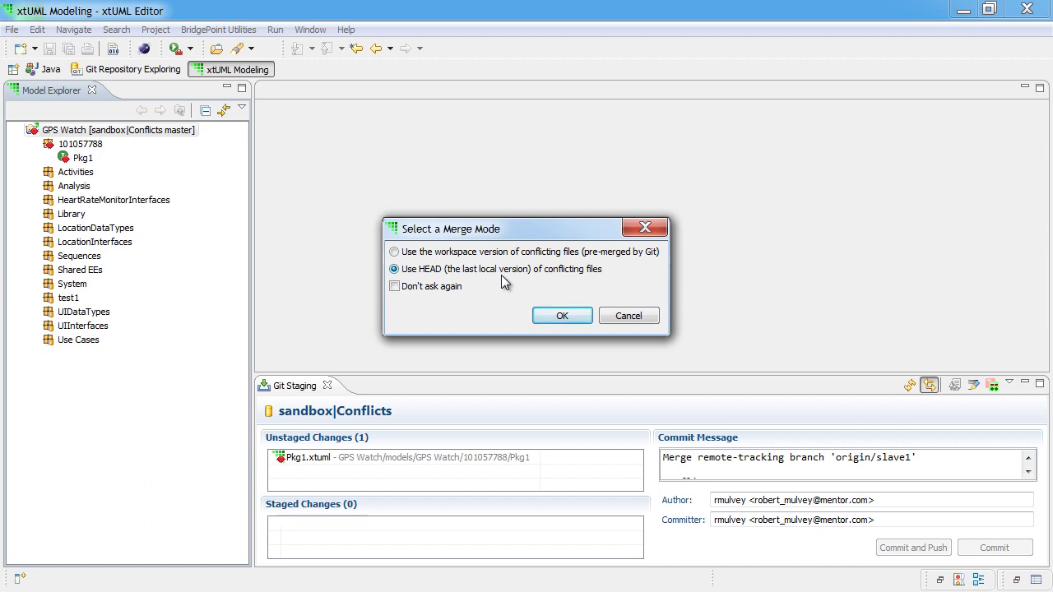
left_click(566, 319)
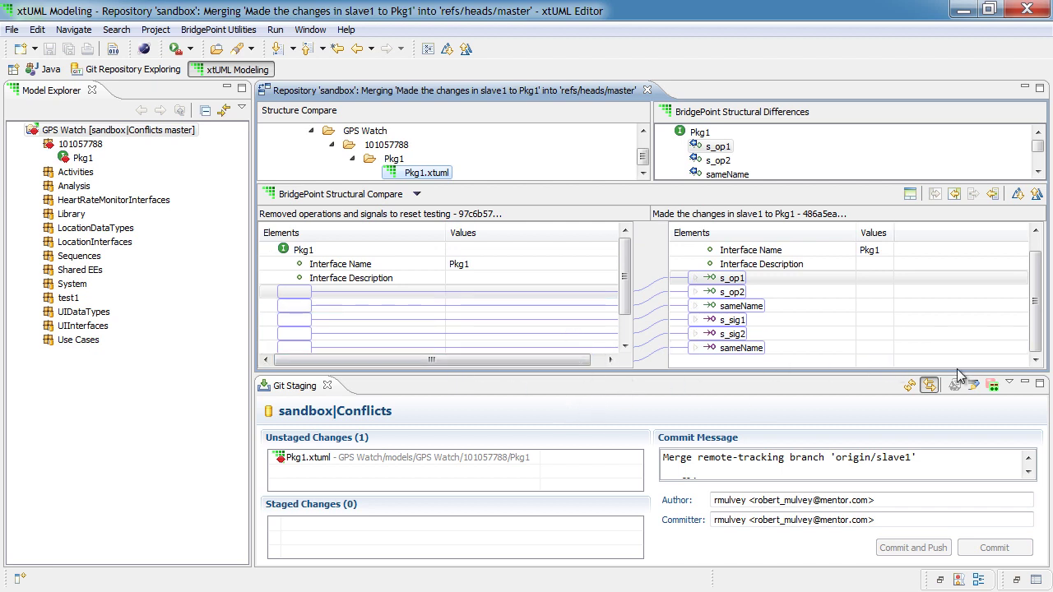
left_click(1024, 387)
left_click(1024, 387)
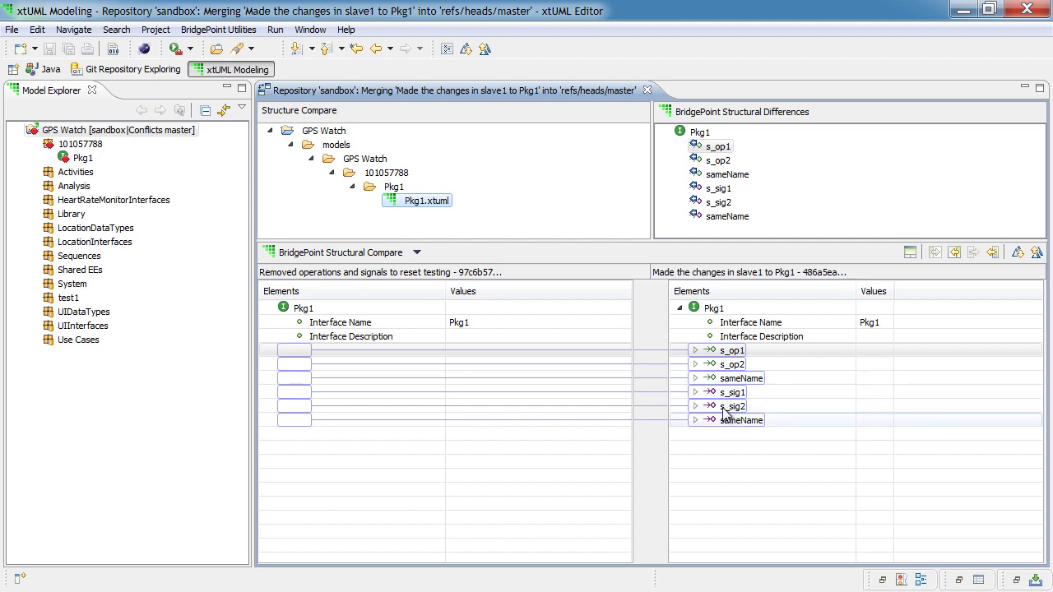
Step: Copy all of the slave1 operations and signals into the local version of the Pkg1 interface and save the merge
left_click(721, 354)
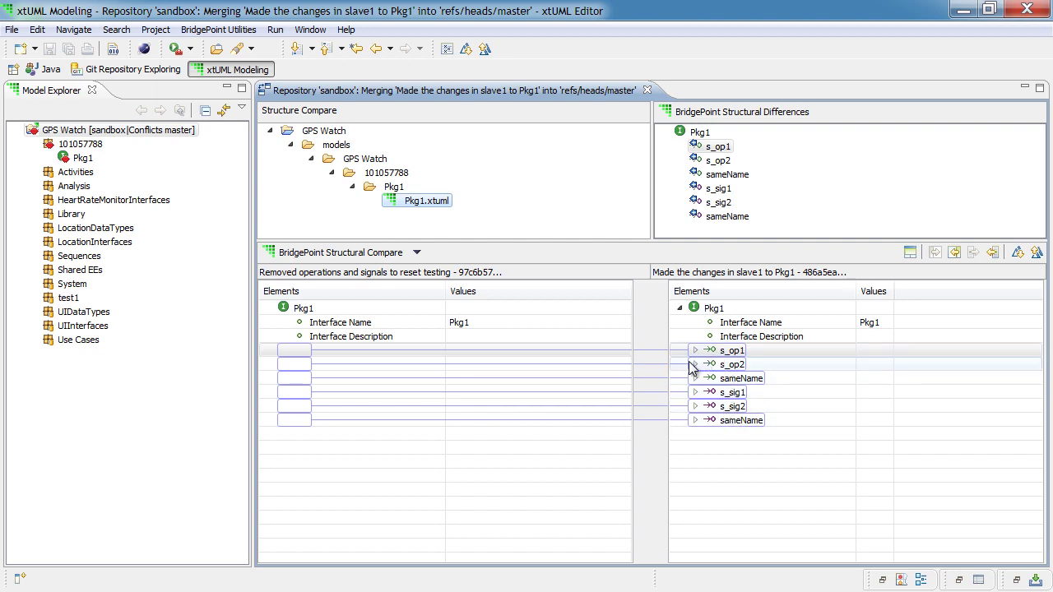
left_click(541, 352)
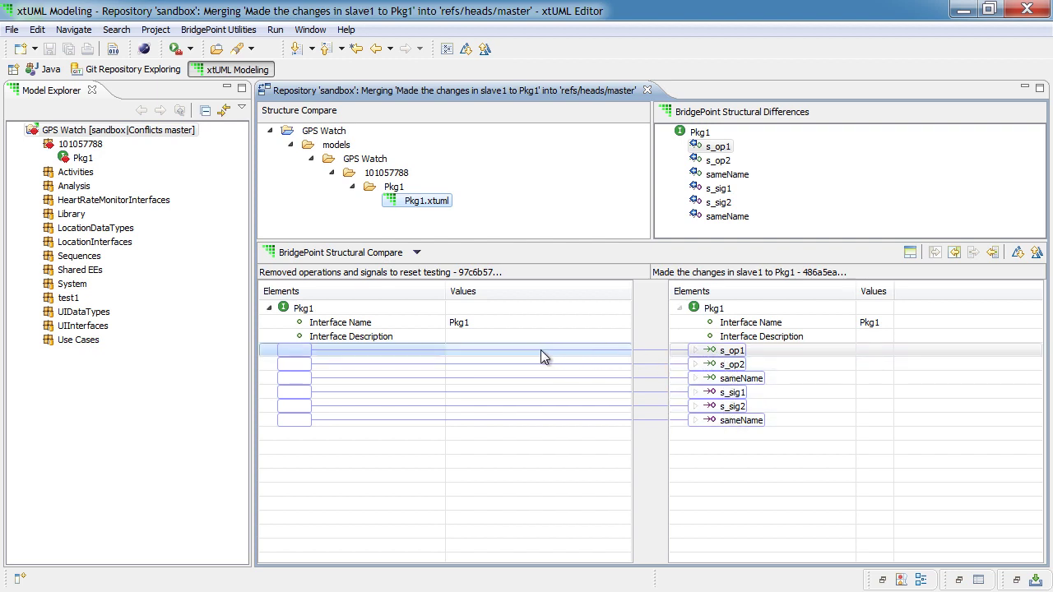
left_click(710, 355)
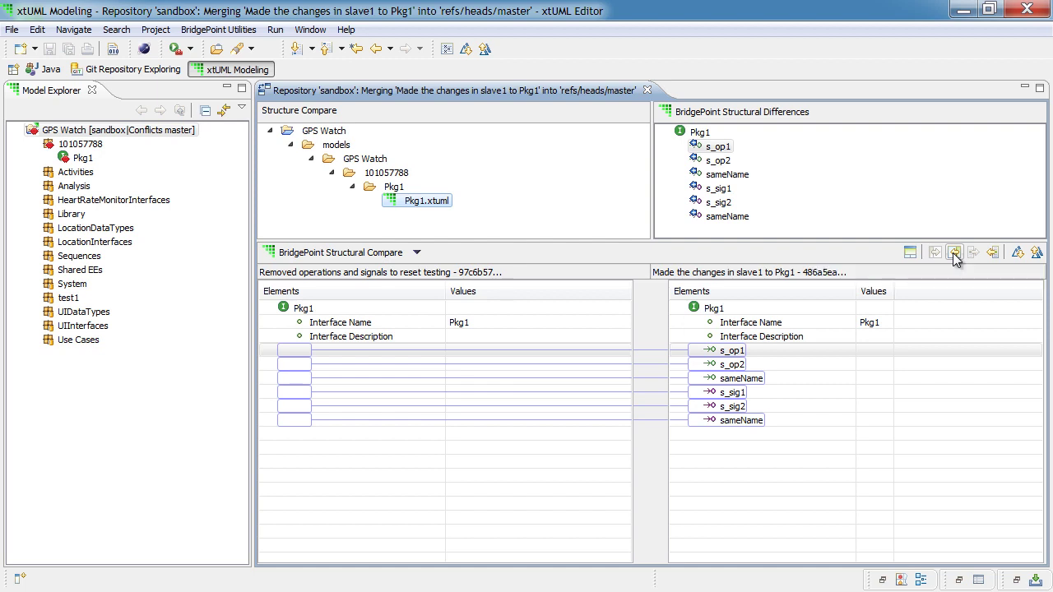
left_click(726, 352)
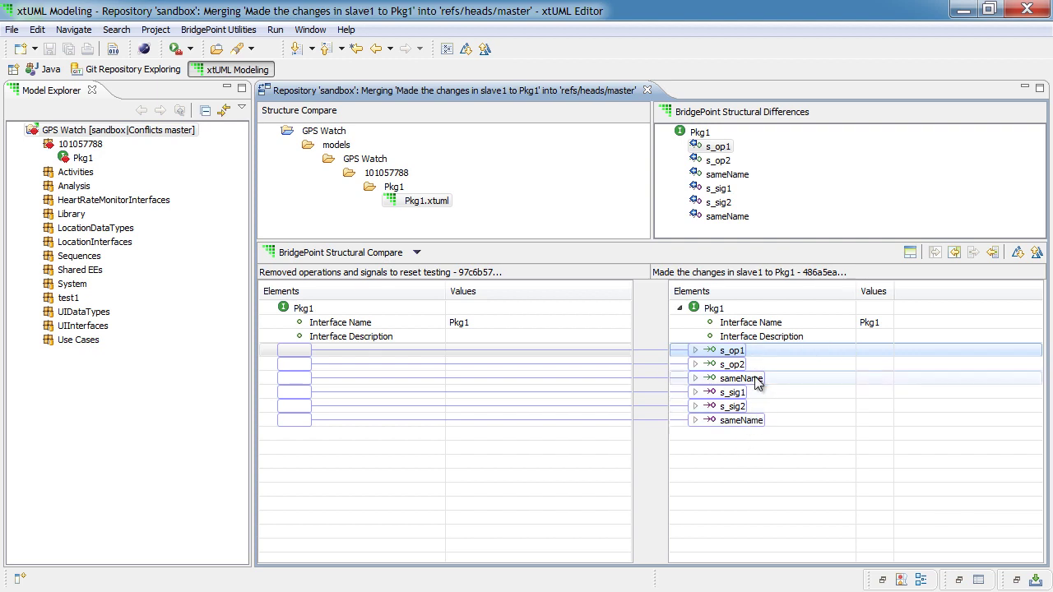
left_click(954, 254)
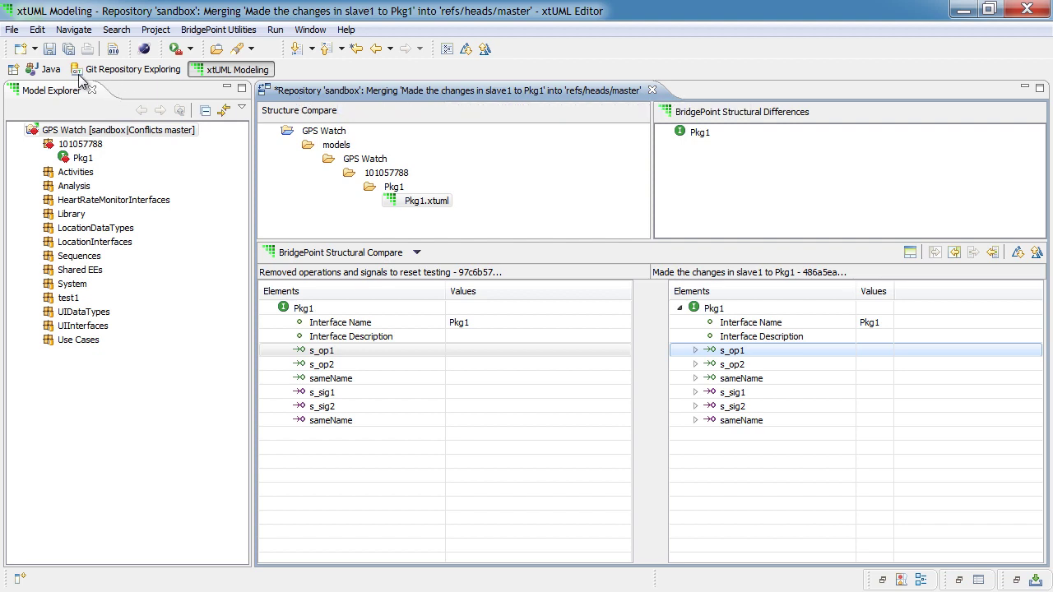
left_click(51, 51)
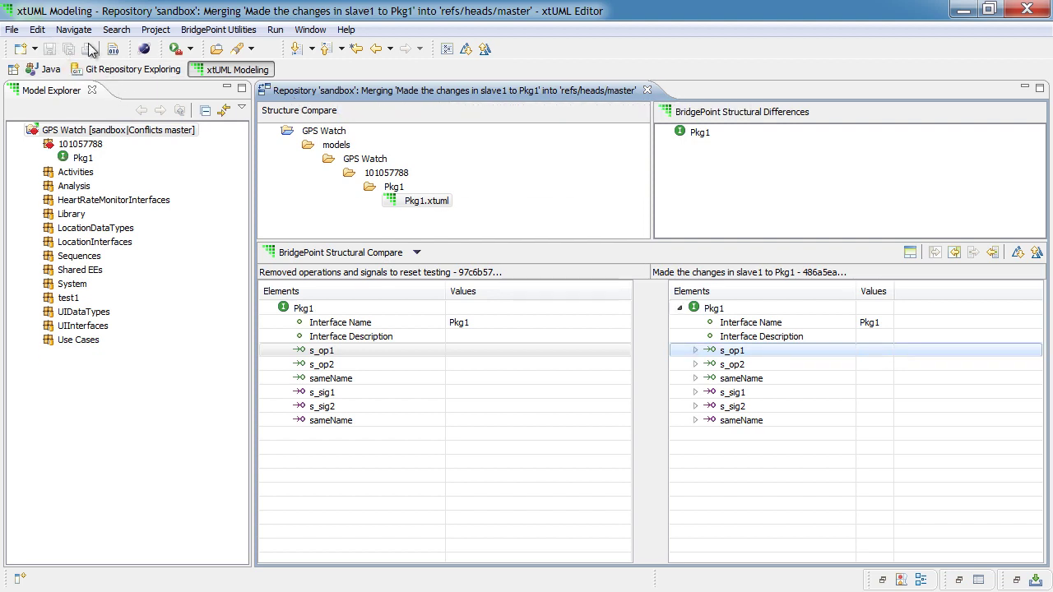
left_click(119, 129)
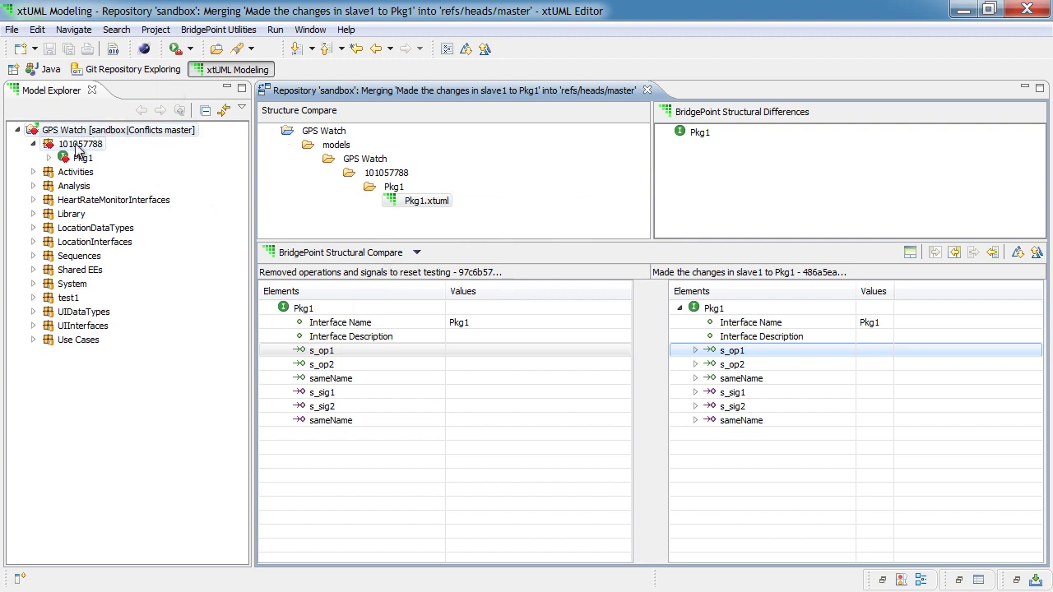
double_click(78, 146)
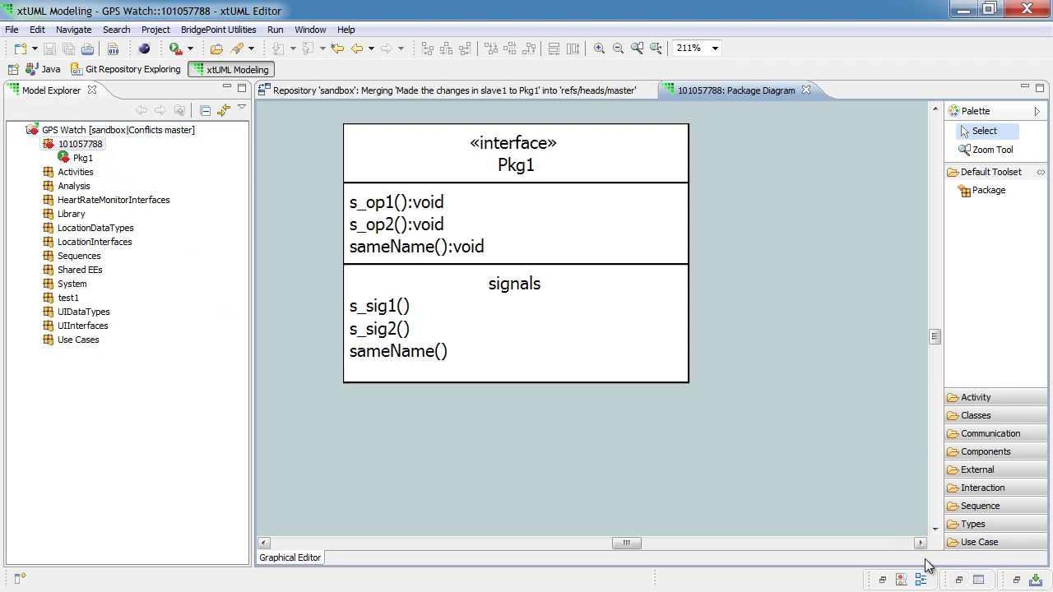
left_click(958, 580)
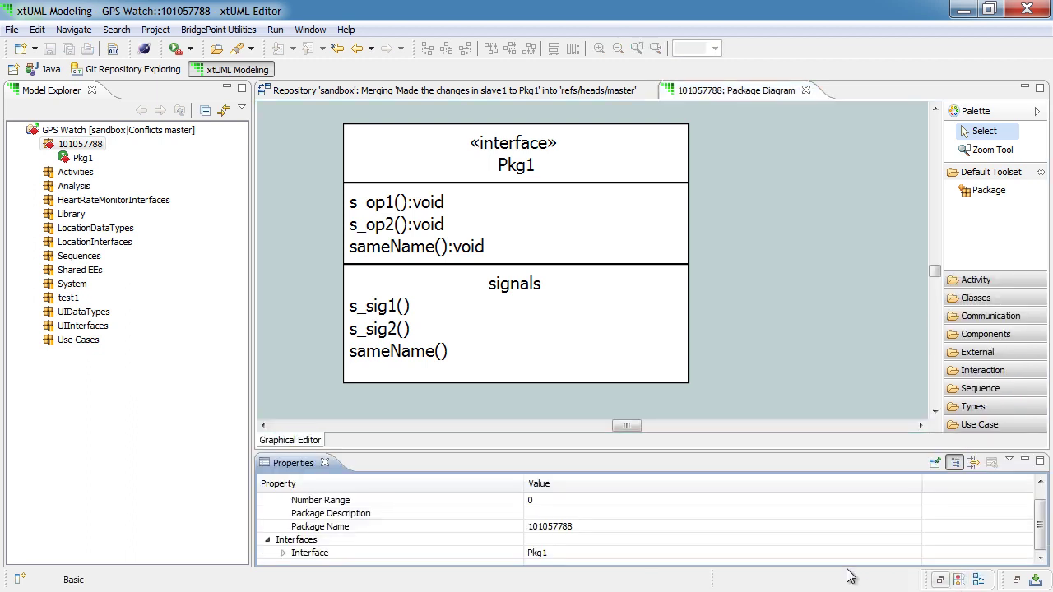
left_click(1017, 580)
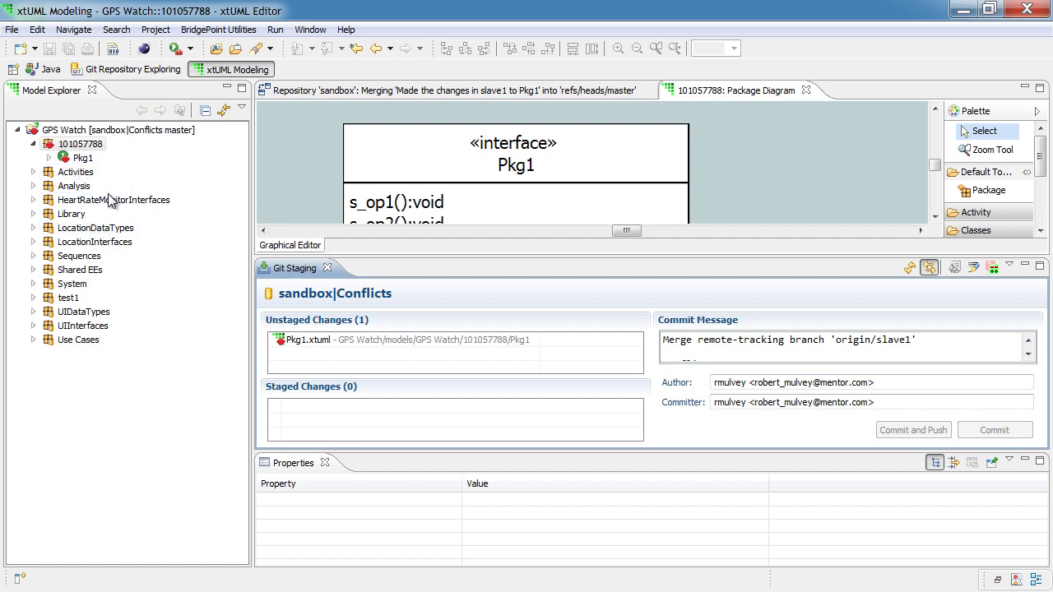
left_click(74, 145)
left_click(74, 158)
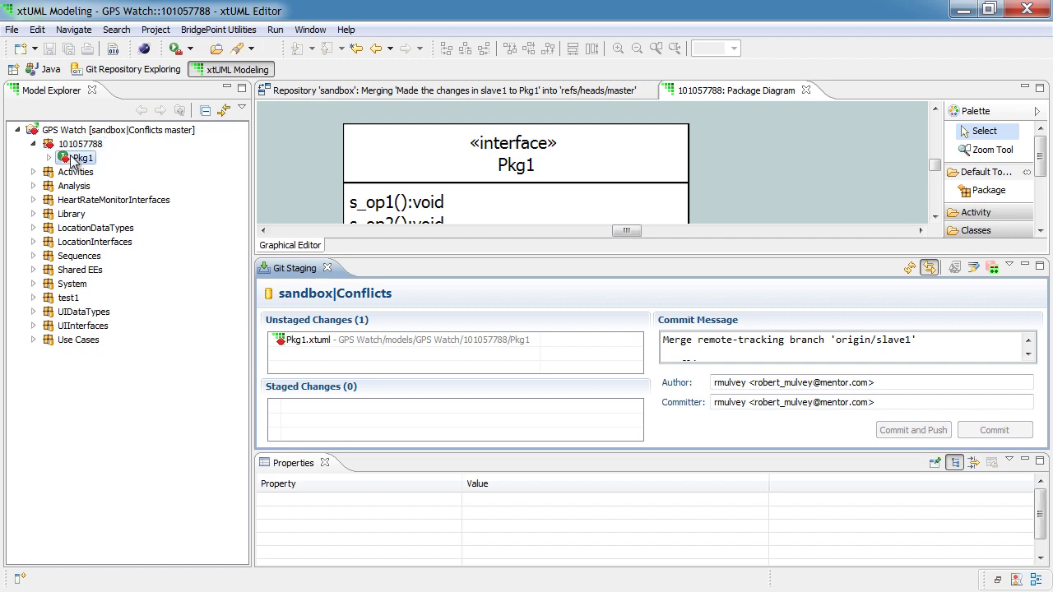
right_click(71, 158)
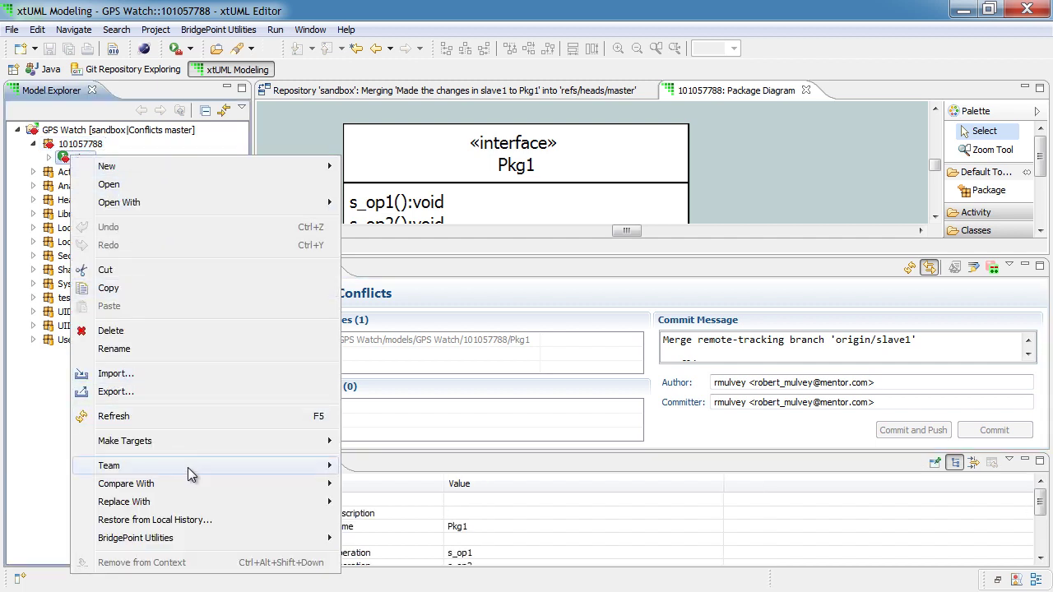
mouse_move(189, 470)
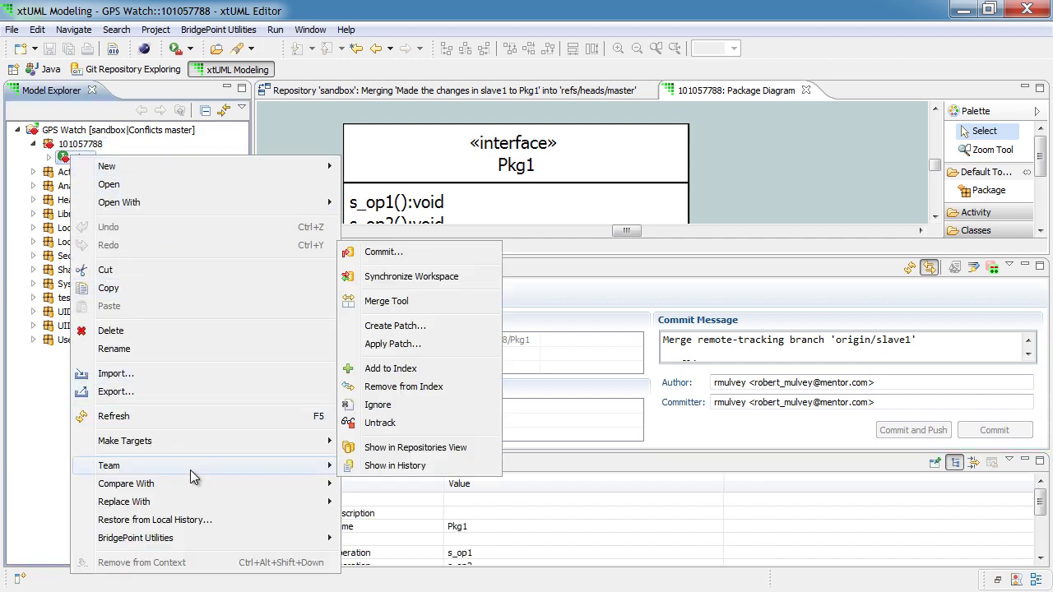
left_click(699, 492)
left_click(302, 345)
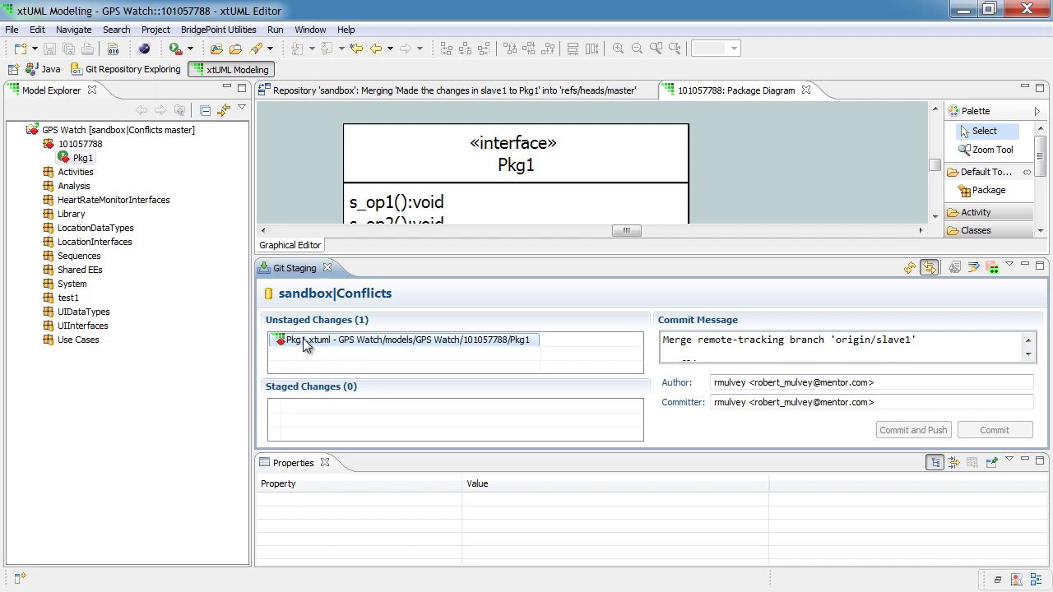
Step: Add the GPS Watch project to the Git index to stage the merged Pkg1.xtuml
left_click(79, 130)
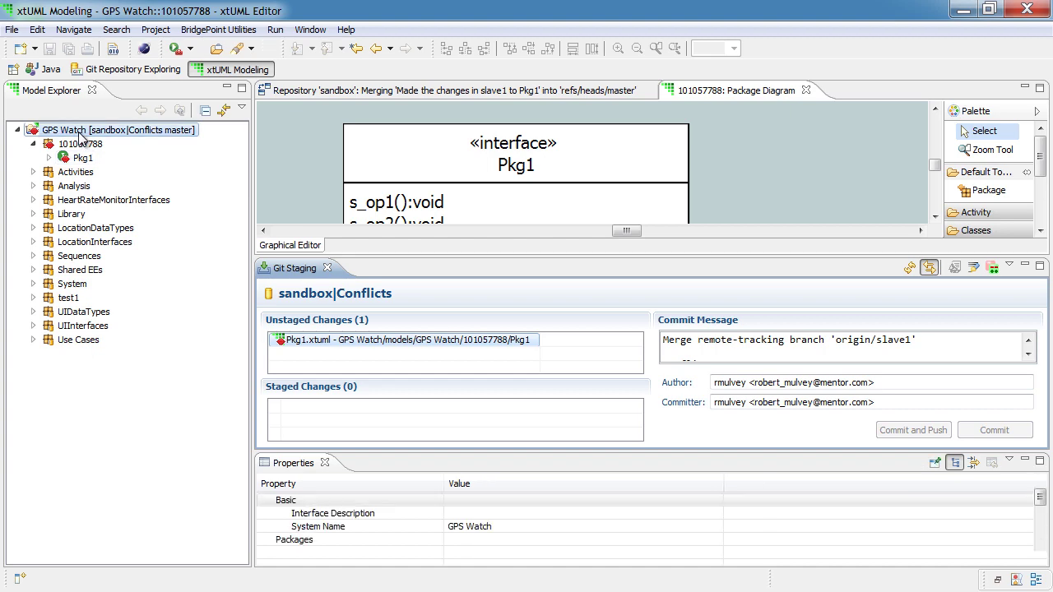
right_click(81, 135)
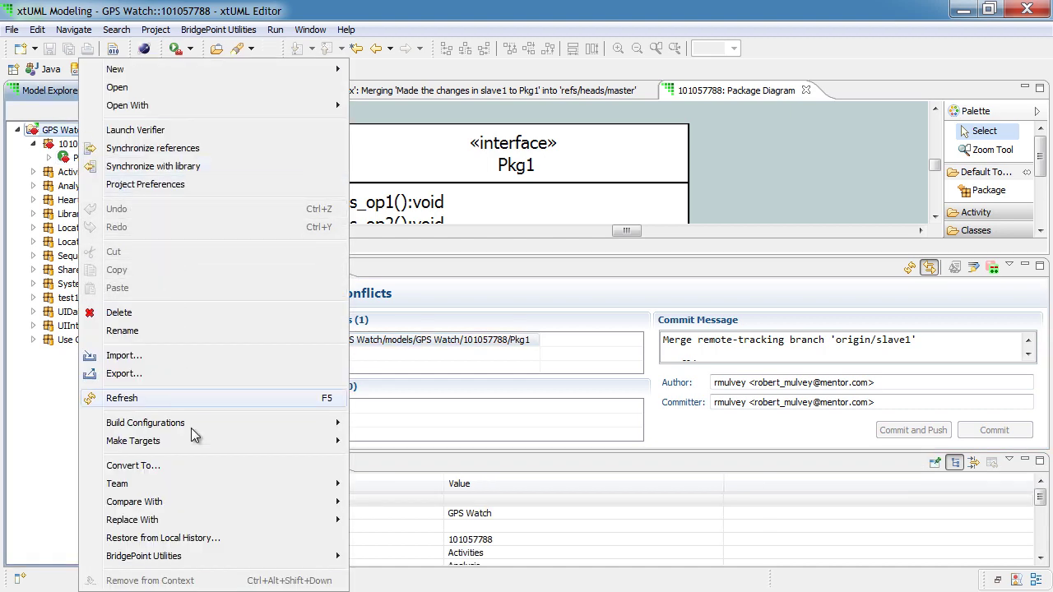
mouse_move(313, 484)
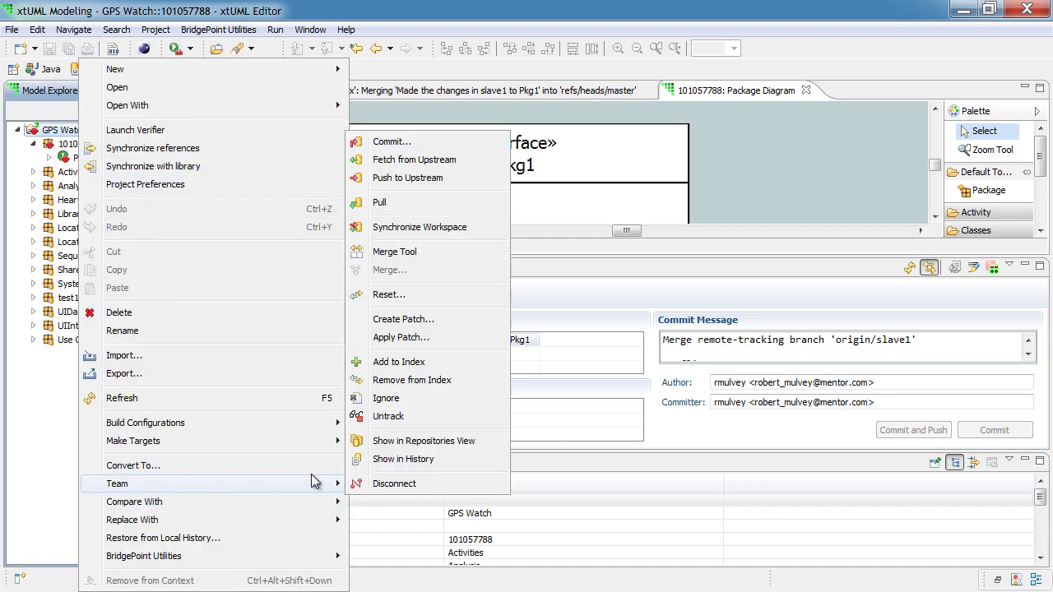
left_click(408, 369)
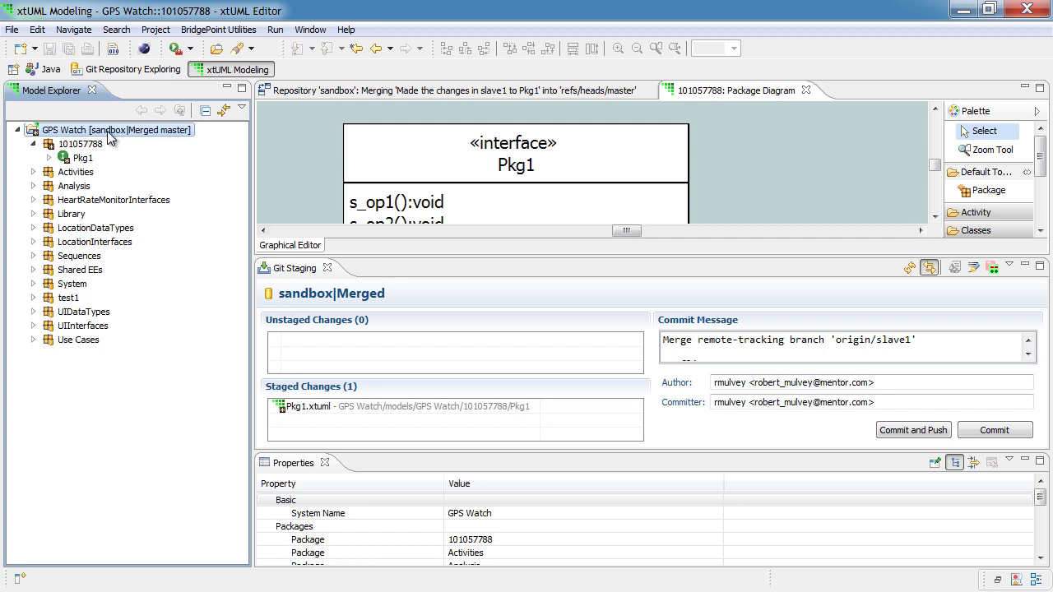
Step: Reset the sandbox repository to the local master branch with a hard reset and confirm it
right_click(98, 130)
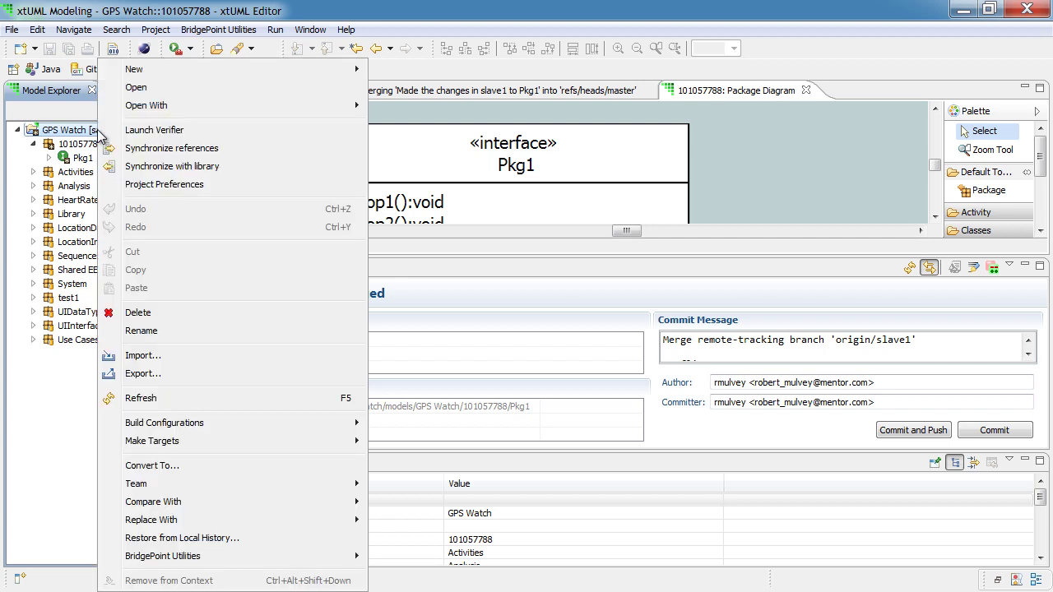
mouse_move(198, 487)
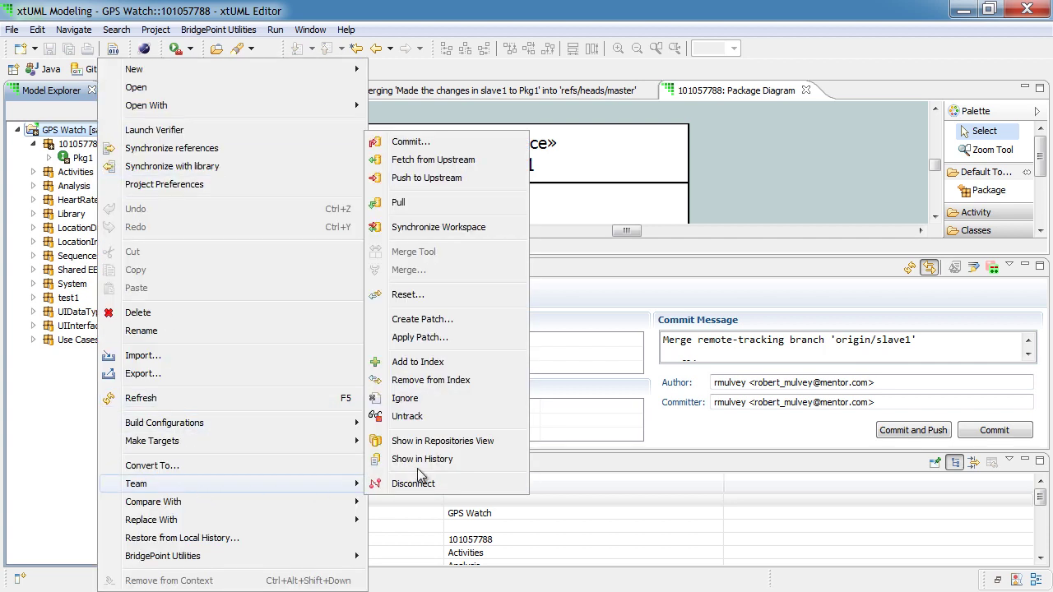
left_click(430, 294)
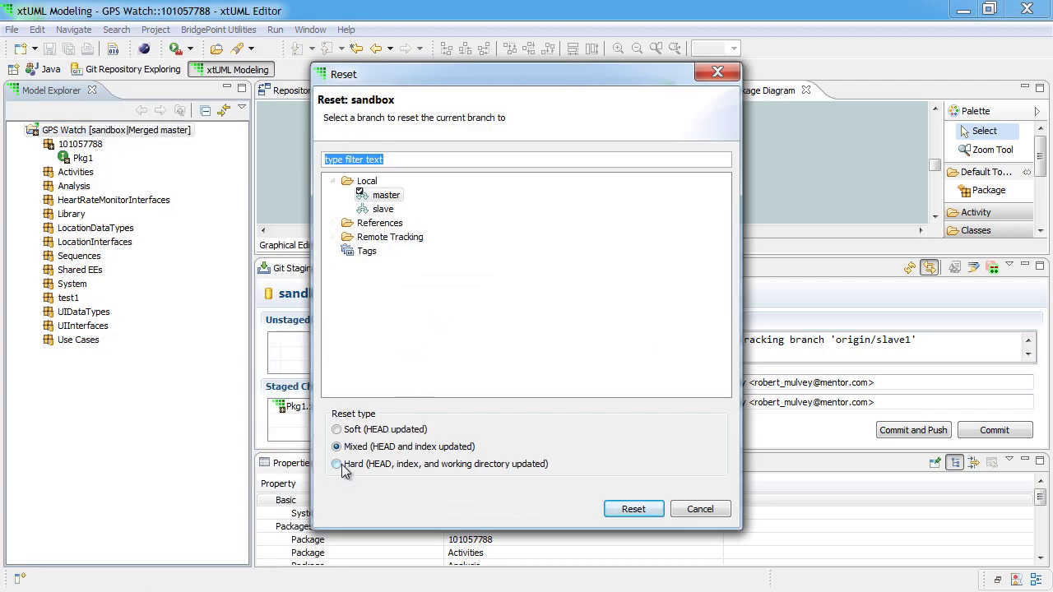
left_click(339, 464)
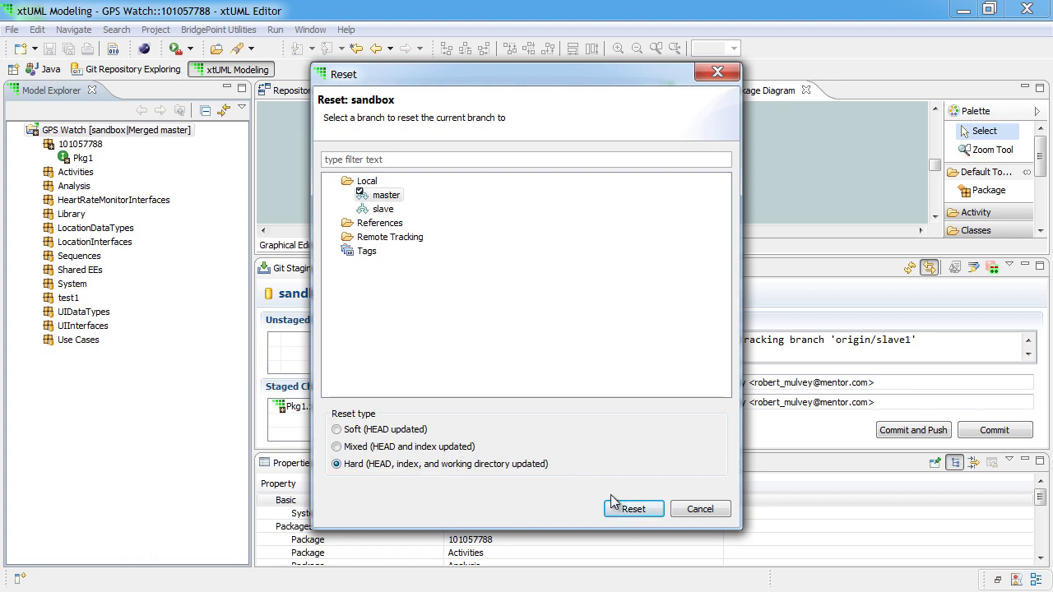
left_click(636, 510)
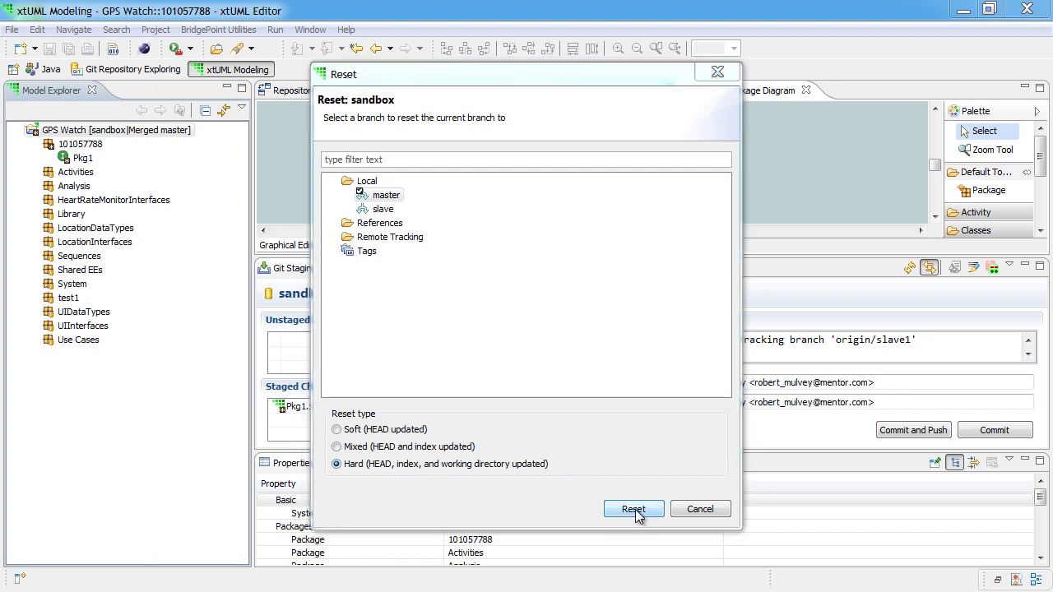
left_click(598, 316)
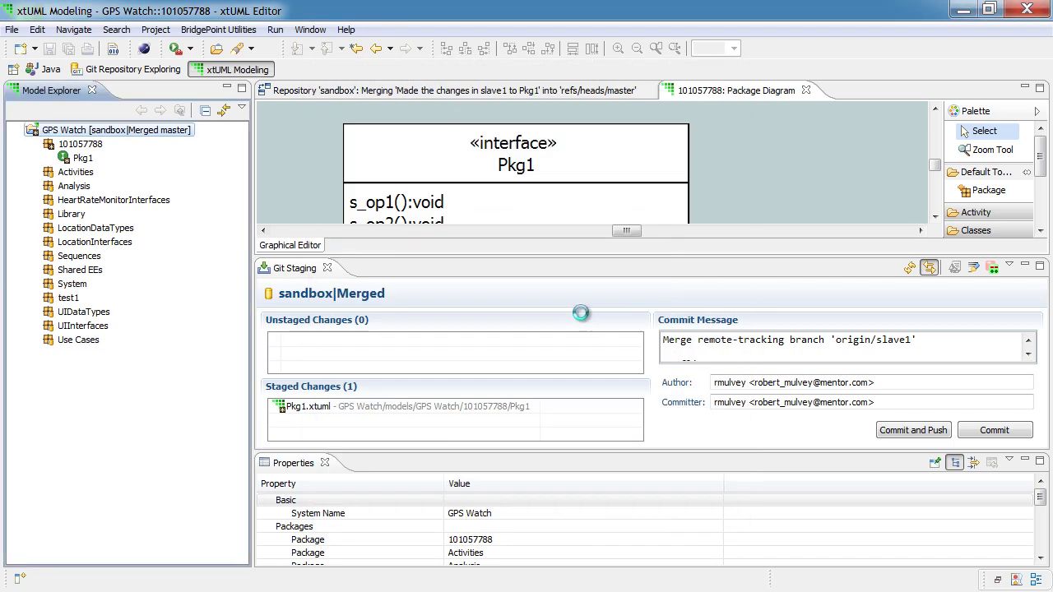